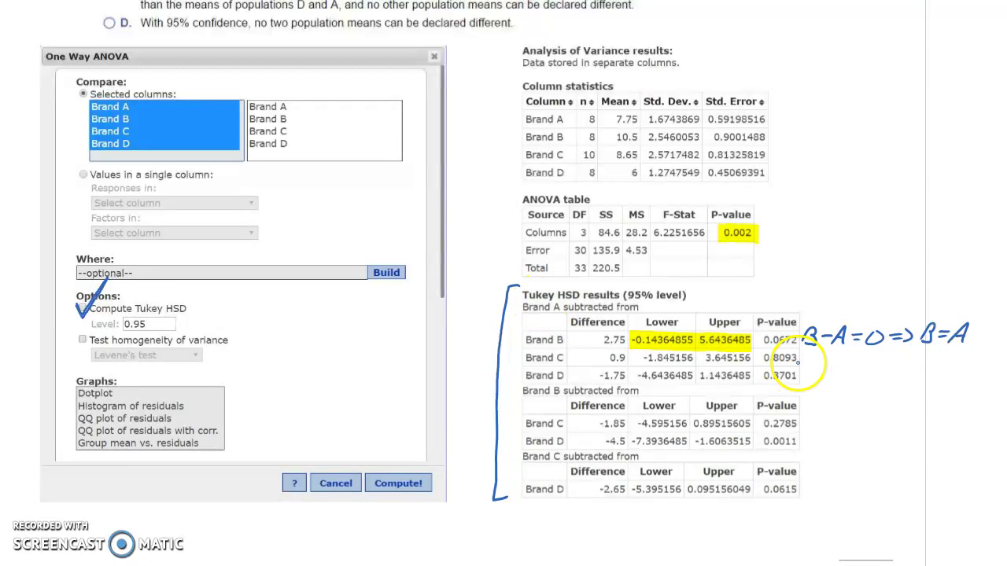
# Step: Handwrite C-A=0=>C=A beside the Brand C row of the first Tukey table
pyautogui.moveTo(799, 356)
pyautogui.mouseDown()
pyautogui.moveTo(810, 364)
pyautogui.moveTo(800, 365)
pyautogui.moveTo(821, 361)
pyautogui.mouseUp()
pyautogui.hotkey('ctrl', 'z')
pyautogui.moveTo(824, 368); pyautogui.dragTo(842, 367)
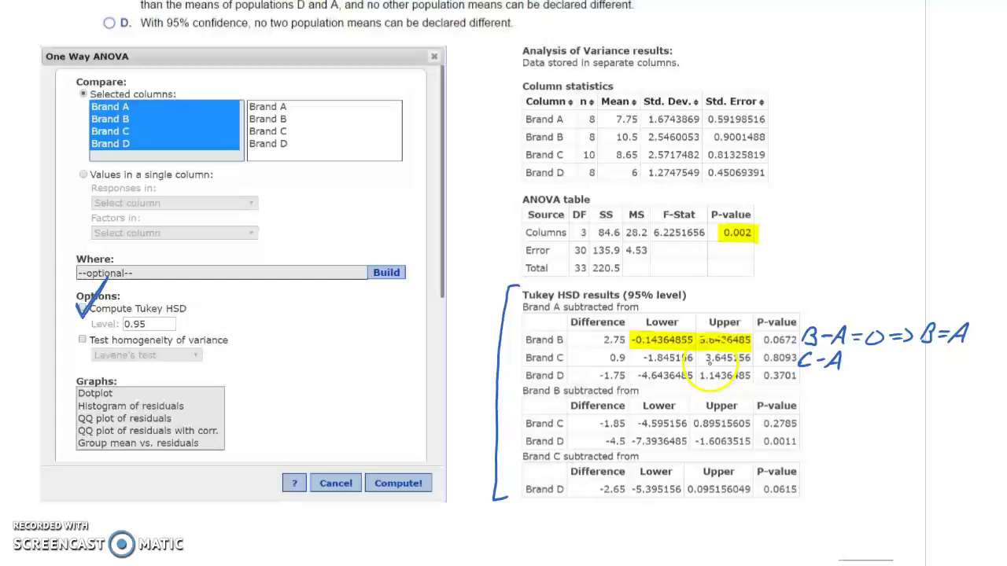
pyautogui.moveTo(850, 355); pyautogui.dragTo(897, 358)
pyautogui.moveTo(881, 366); pyautogui.dragTo(937, 360)
pyautogui.moveTo(927, 364); pyautogui.dragTo(937, 365)
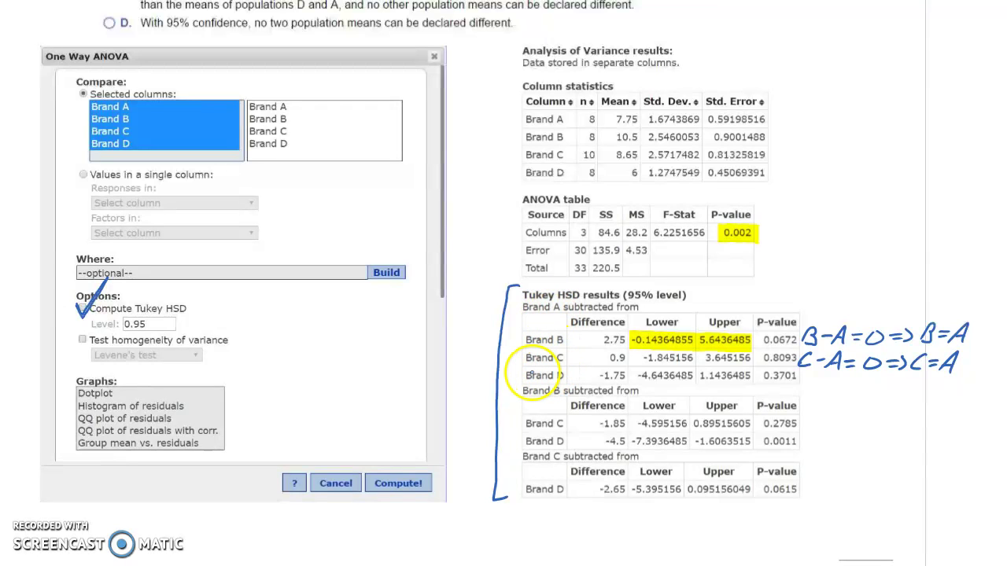
# Step: Handwrite D-A=0=>D=A beside the Brand D row, below the C=A note
pyautogui.moveTo(802, 376)
pyautogui.mouseDown()
pyautogui.moveTo(804, 391)
pyautogui.moveTo(828, 374)
pyautogui.moveTo(834, 390)
pyautogui.mouseUp()
pyautogui.moveTo(822, 384); pyautogui.dragTo(851, 381)
pyautogui.moveTo(837, 389); pyautogui.dragTo(852, 389)
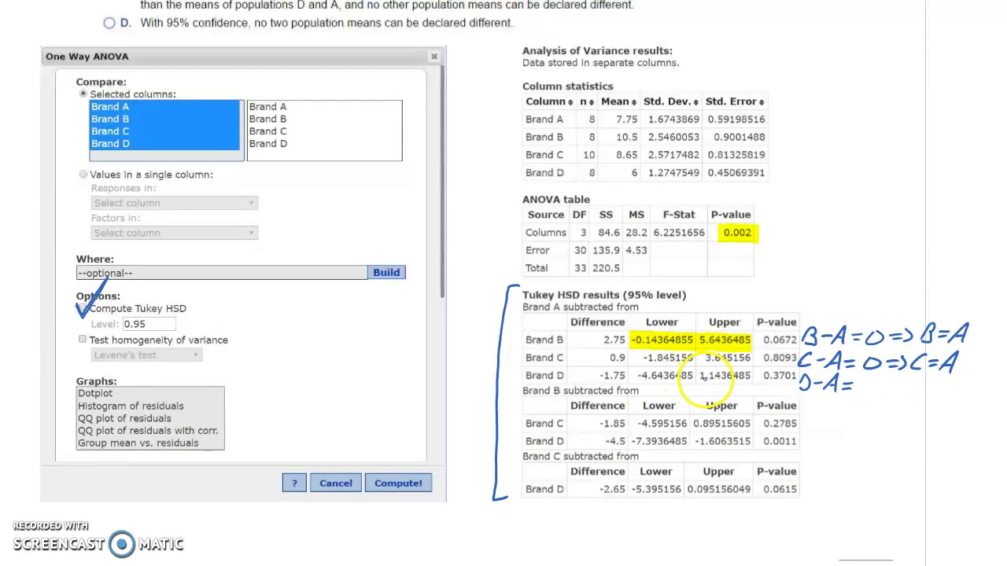
pyautogui.moveTo(870, 376)
pyautogui.mouseDown()
pyautogui.moveTo(889, 393)
pyautogui.moveTo(935, 389)
pyautogui.mouseUp()
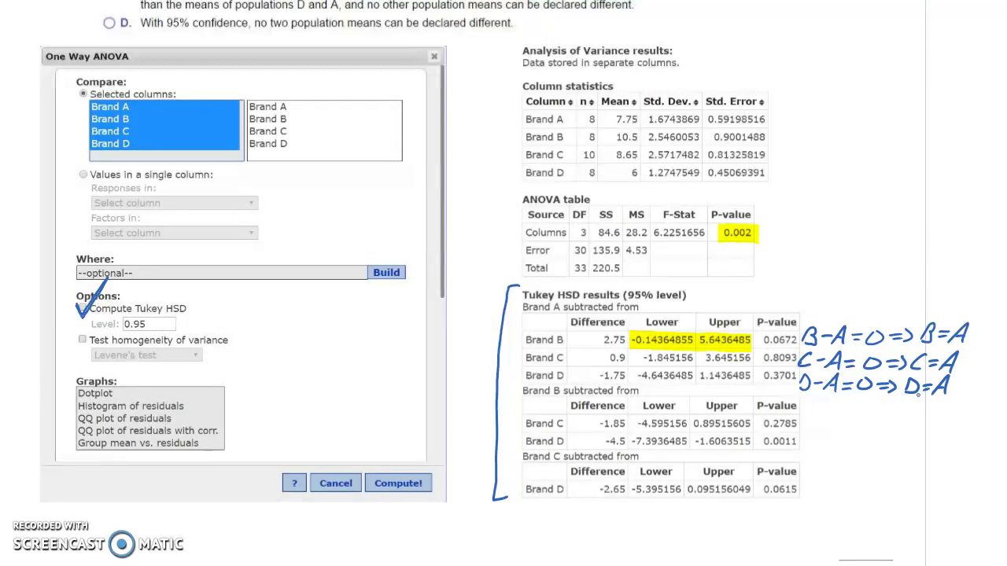
pyautogui.click(963, 336)
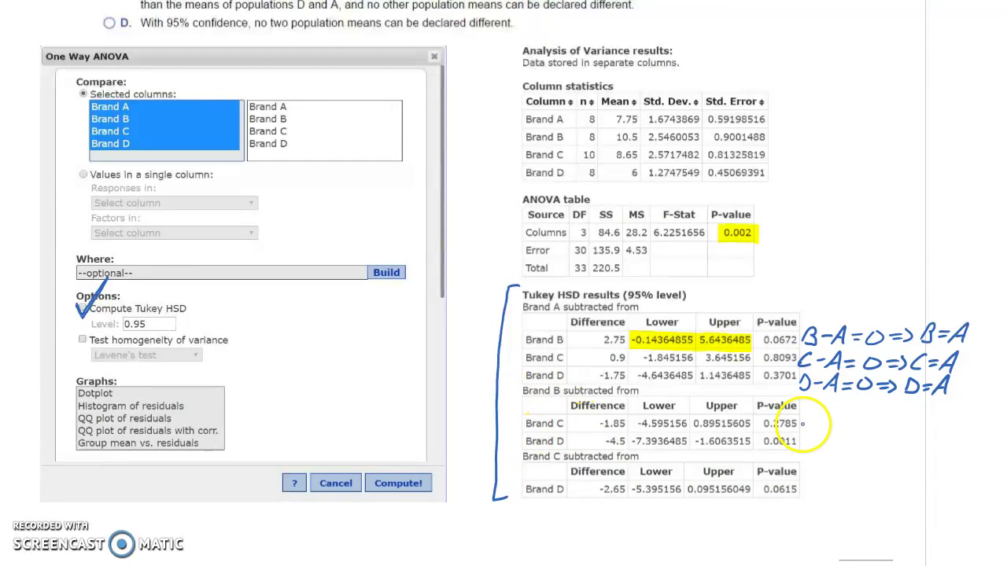
# Step: Write C-B=0=>C=B beside the Brand C row with P-value 0.2785
pyautogui.moveTo(812, 421); pyautogui.dragTo(832, 425)
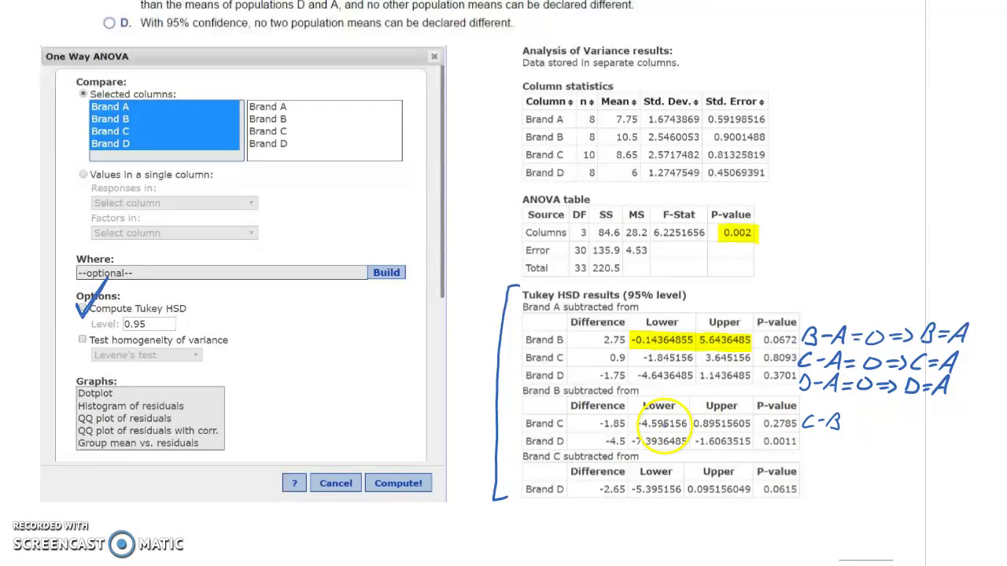
pyautogui.moveTo(846, 422)
pyautogui.mouseDown()
pyautogui.moveTo(913, 430)
pyautogui.moveTo(926, 421)
pyautogui.mouseUp()
pyautogui.moveTo(918, 428); pyautogui.dragTo(933, 434)
pyautogui.moveTo(933, 415); pyautogui.dragTo(933, 433)
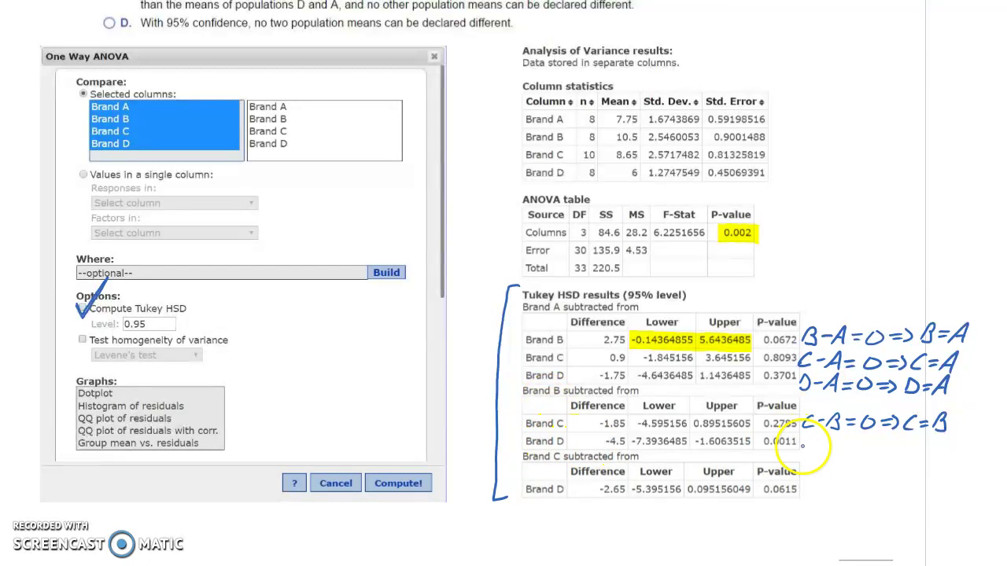
# Step: Write D-B<0=>D<B beside P-value 0.0011 and highlight D<B in yellow
pyautogui.moveTo(802, 448); pyautogui.dragTo(839, 450)
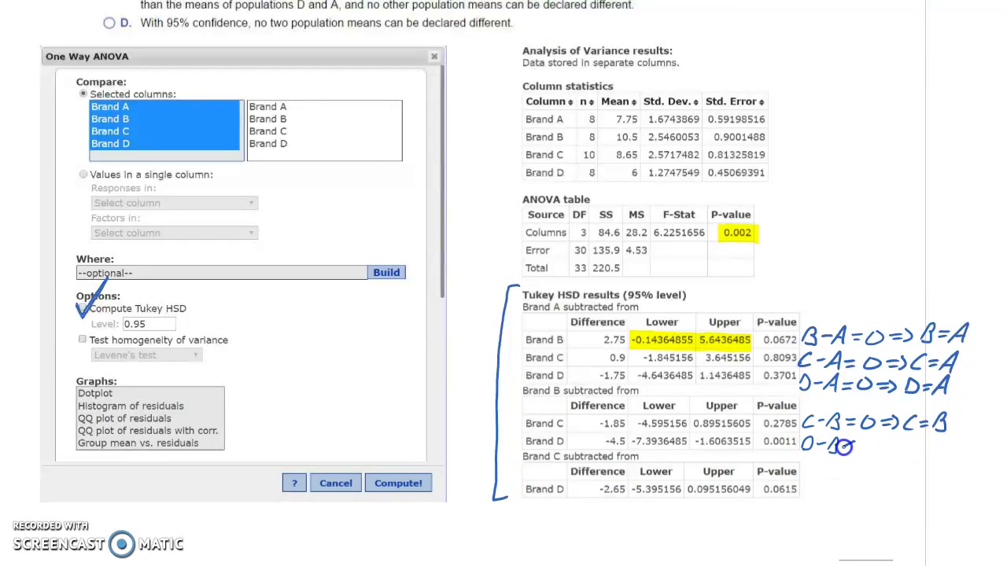
pyautogui.moveTo(864, 442)
pyautogui.mouseDown()
pyautogui.moveTo(864, 454)
pyautogui.moveTo(890, 445)
pyautogui.mouseUp()
pyautogui.moveTo(879, 451)
pyautogui.mouseDown()
pyautogui.moveTo(914, 442)
pyautogui.moveTo(911, 457)
pyautogui.moveTo(948, 453)
pyautogui.mouseUp()
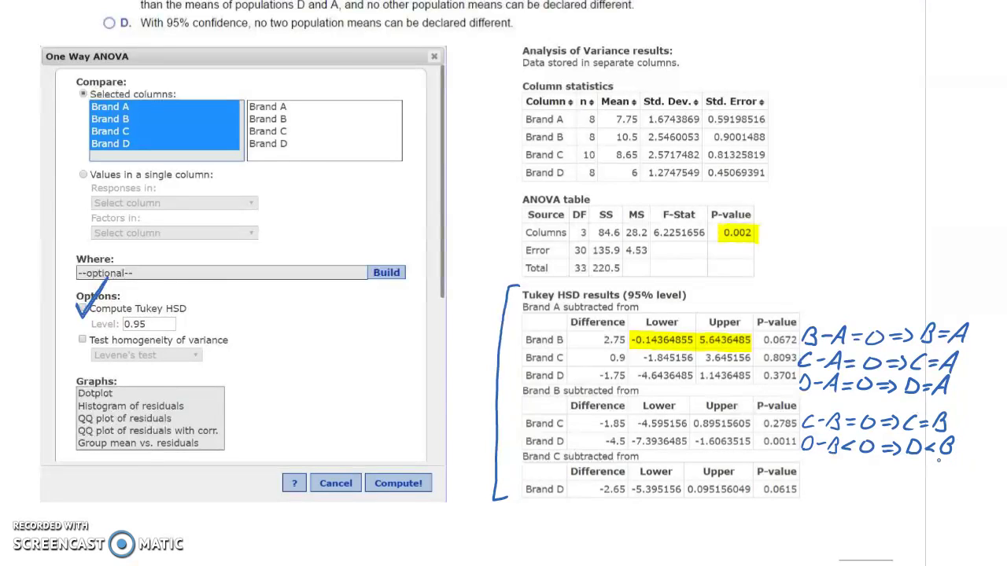
pyautogui.moveTo(904, 446); pyautogui.dragTo(956, 447)
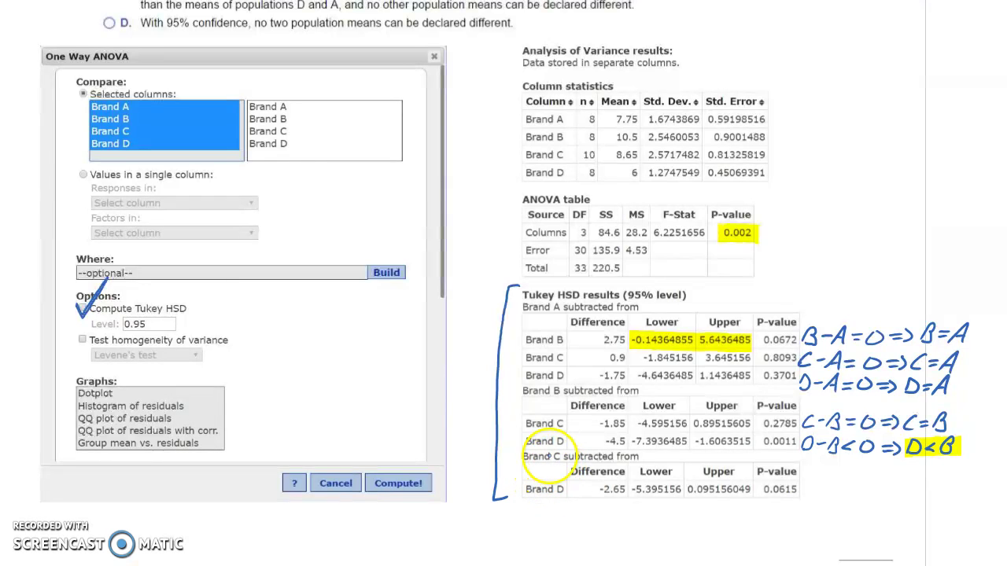
# Step: Write D-C=0=>D=C beside the Brand D row with P-value 0.0615
pyautogui.moveTo(807, 488); pyautogui.dragTo(832, 495)
pyautogui.hotkey('ctrl', 'z')
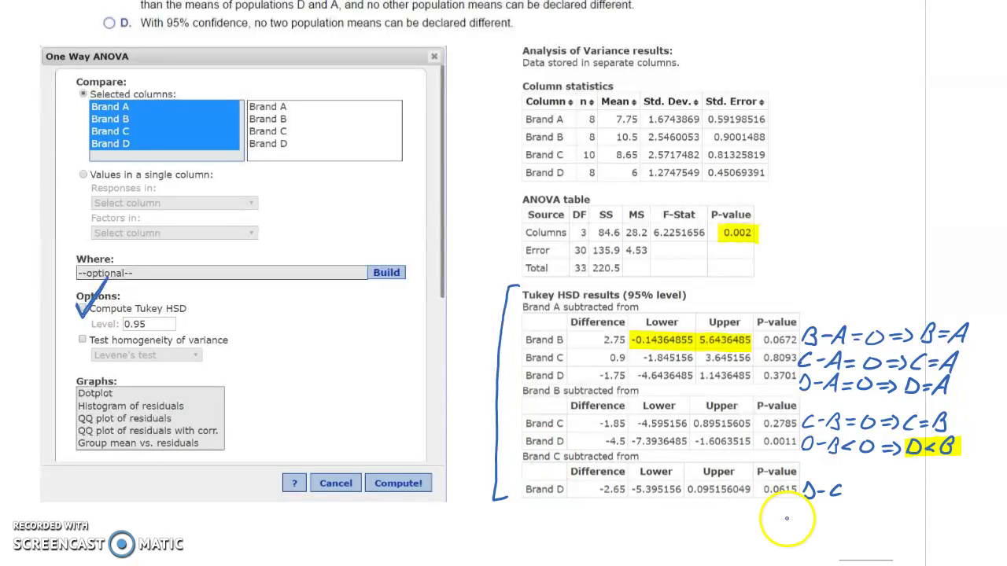
pyautogui.click(850, 490)
pyautogui.moveTo(851, 488)
pyautogui.mouseDown()
pyautogui.moveTo(905, 496)
pyautogui.moveTo(927, 487)
pyautogui.moveTo(958, 500)
pyautogui.mouseUp()
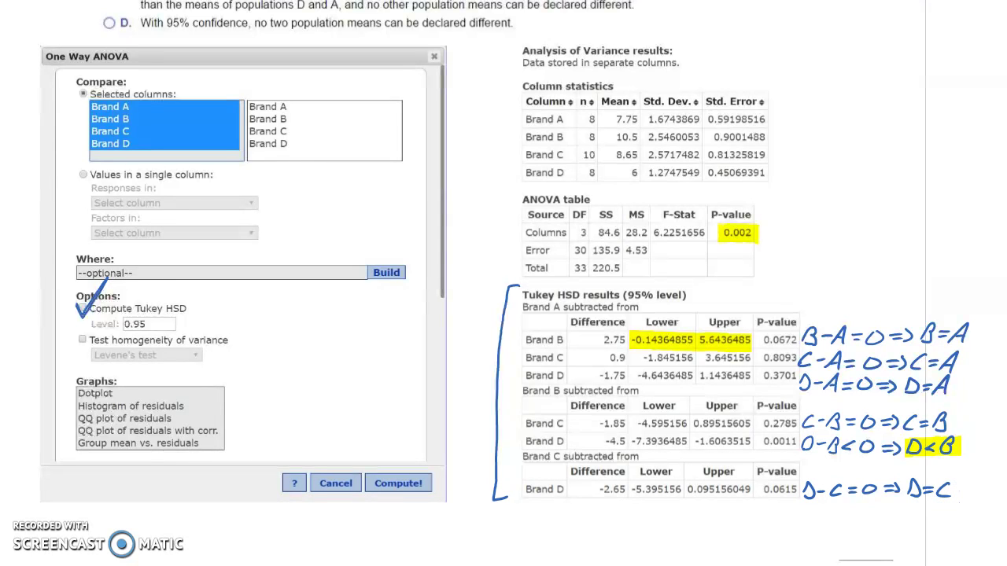
pyautogui.scroll(5, 503, 283)
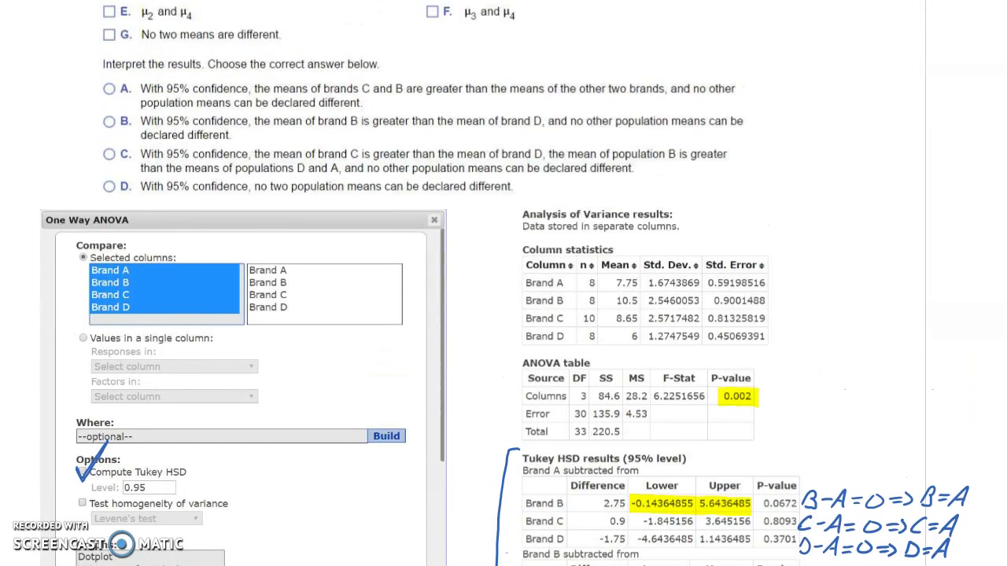
# Step: Tick quiz answer E (μ2 and μ4) and write μB and μD beside it
pyautogui.scroll(1, 504, 283)
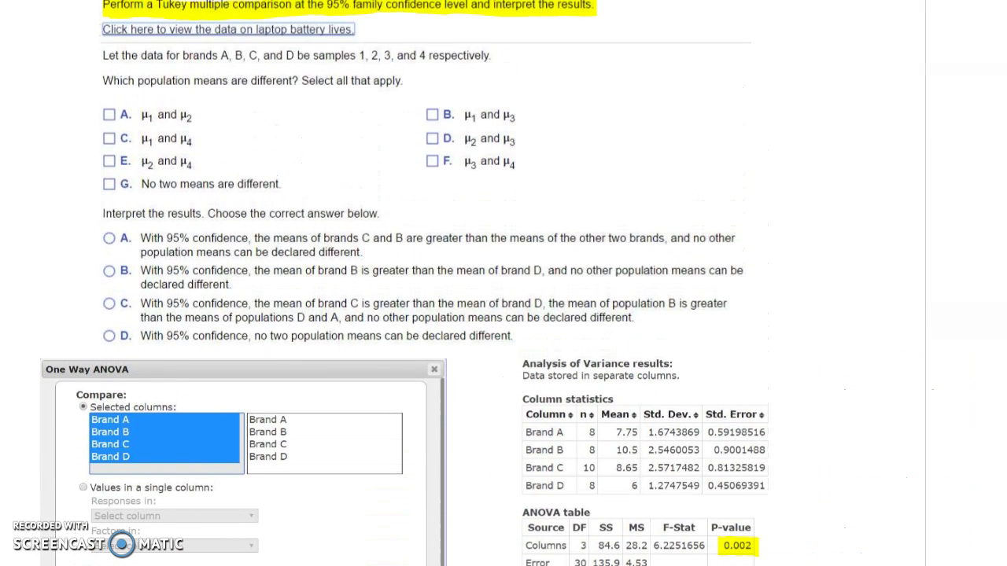
pyautogui.scroll(-1, 503, 284)
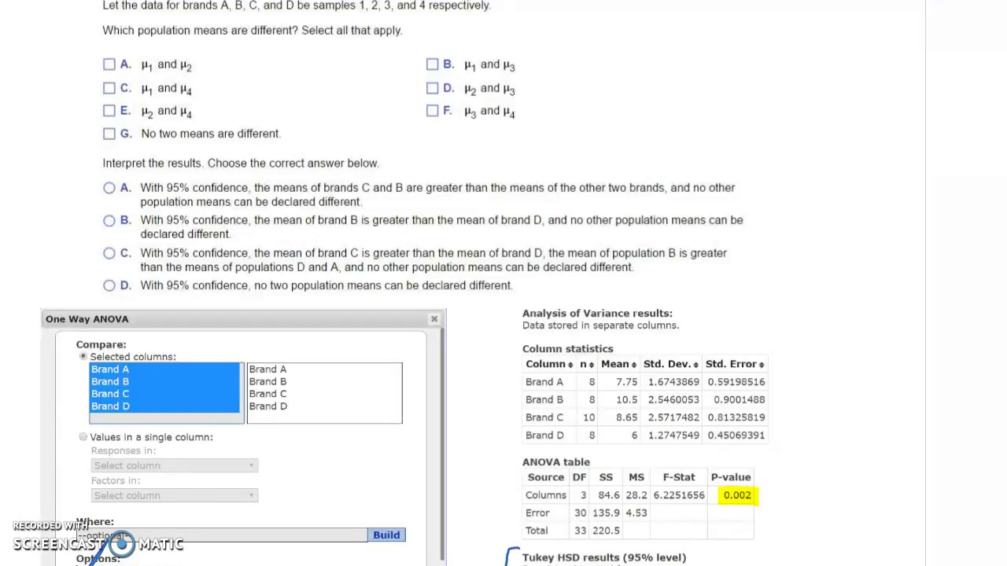
pyautogui.click(109, 111)
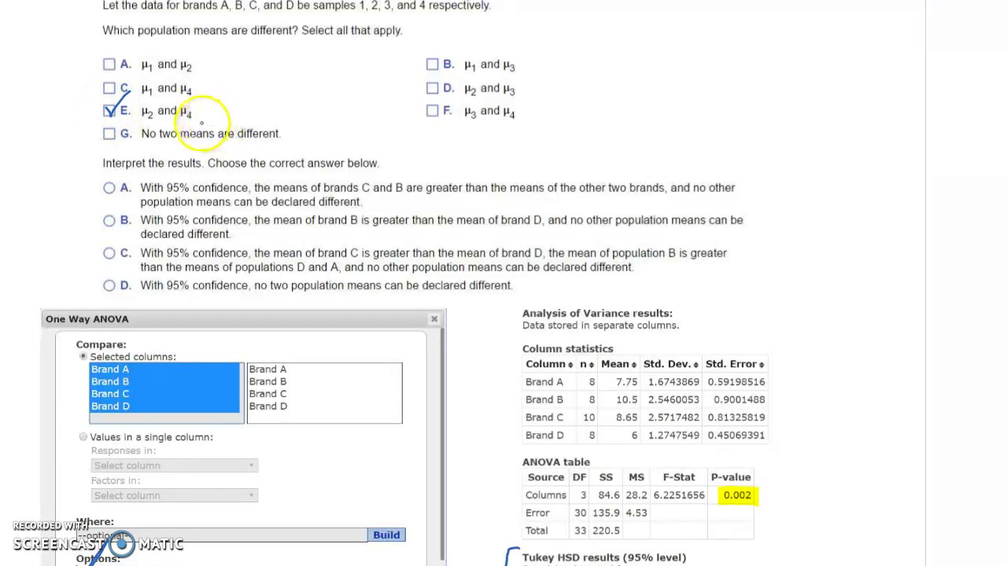
pyautogui.moveTo(200, 122)
pyautogui.mouseDown()
pyautogui.moveTo(213, 108)
pyautogui.moveTo(220, 127)
pyautogui.moveTo(252, 122)
pyautogui.moveTo(254, 104)
pyautogui.moveTo(268, 125)
pyautogui.mouseUp()
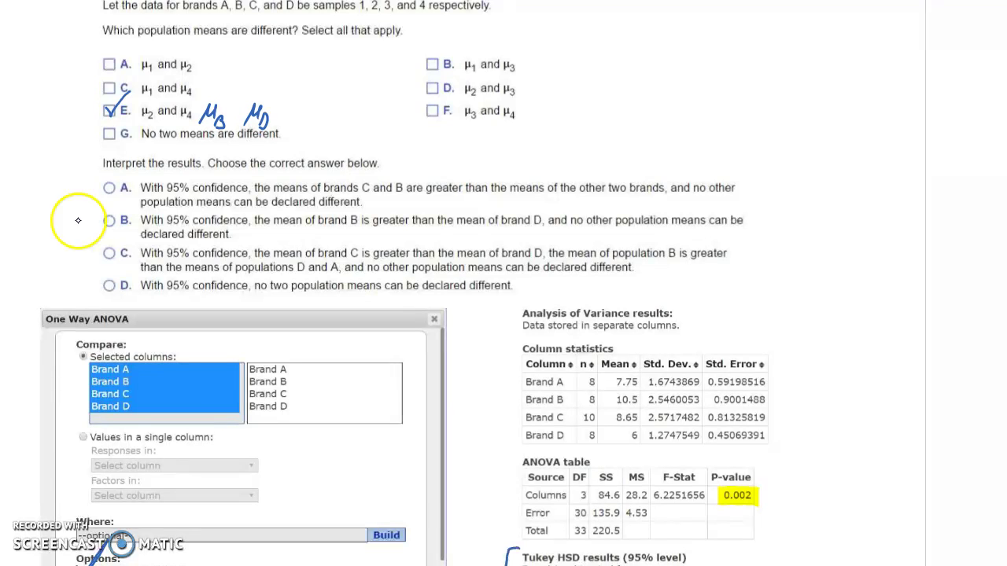
# Step: Check interpretation B, then circle the ANOVA P-value 0.002
pyautogui.click(105, 219)
pyautogui.moveTo(105, 219); pyautogui.dragTo(127, 207)
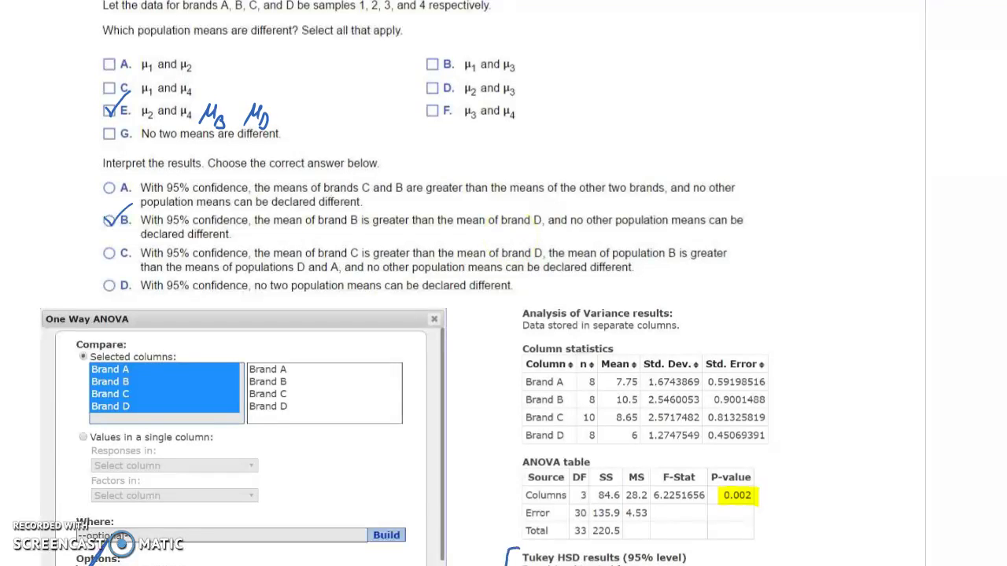
pyautogui.scroll(-7, 503, 315)
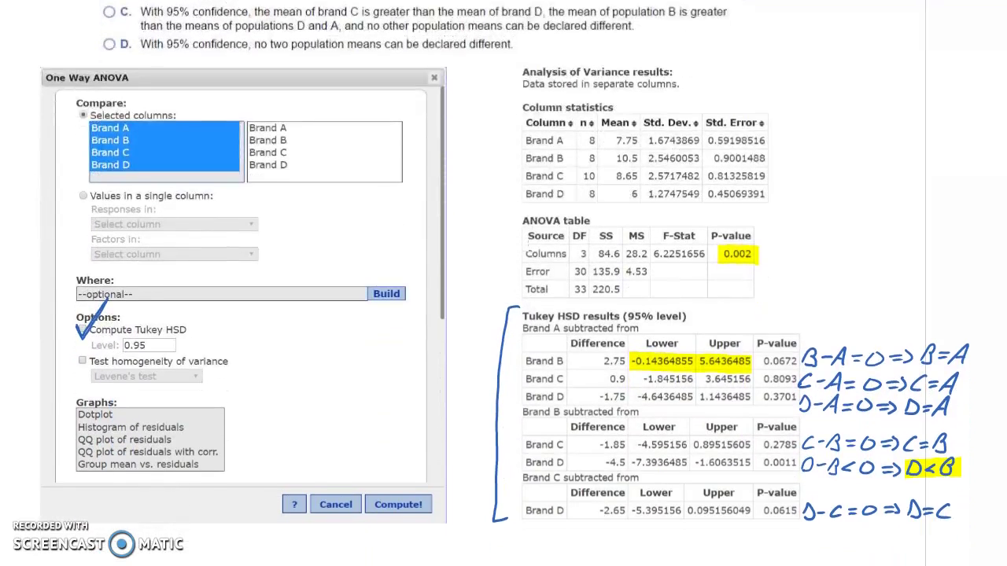
pyautogui.scroll(-1, 503, 315)
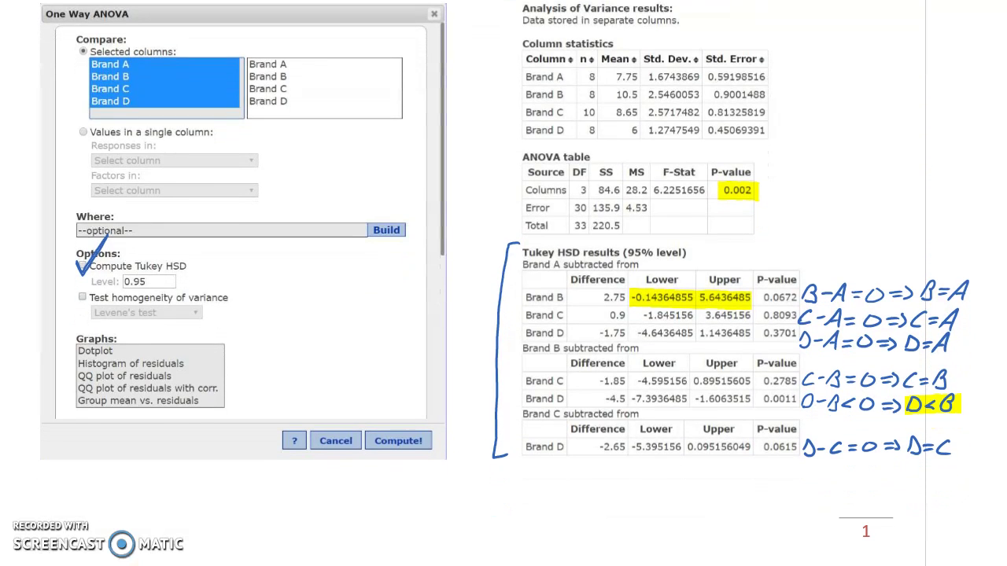
pyautogui.moveTo(744, 161)
pyautogui.mouseDown()
pyautogui.moveTo(767, 173)
pyautogui.moveTo(739, 161)
pyautogui.moveTo(757, 192)
pyautogui.mouseUp()
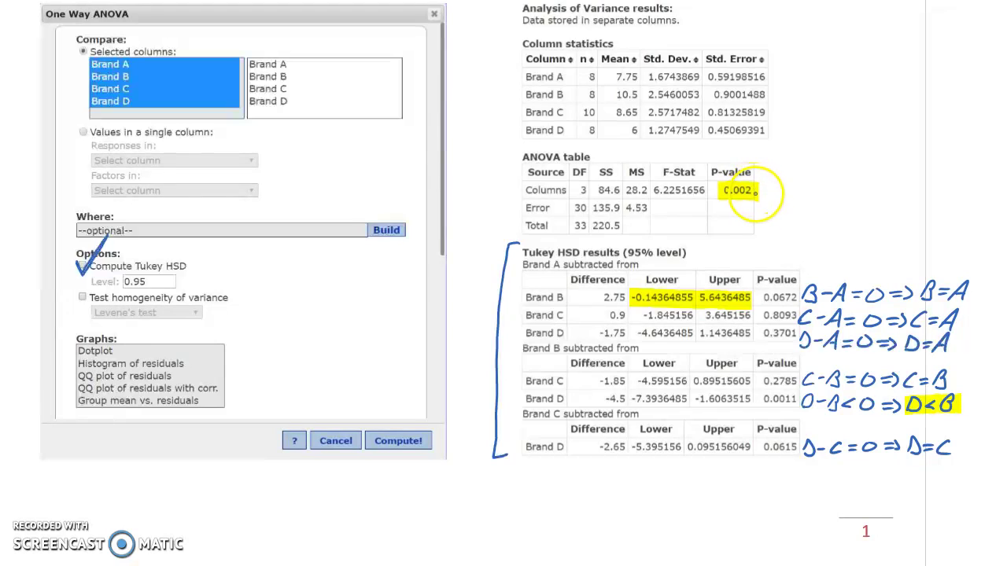